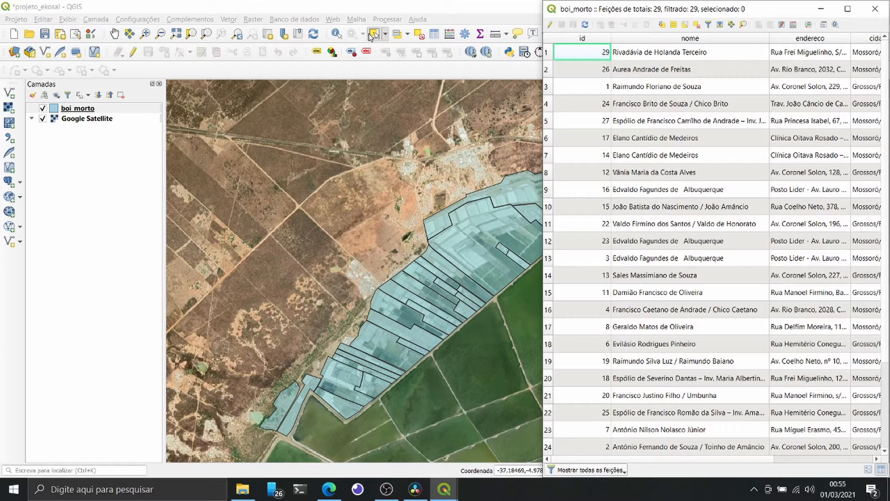
# Select the large parcel in the southwestern part of the boi_morto layer and locate its record in the attribute table.
pyautogui.click(377, 35)
pyautogui.click(378, 346)
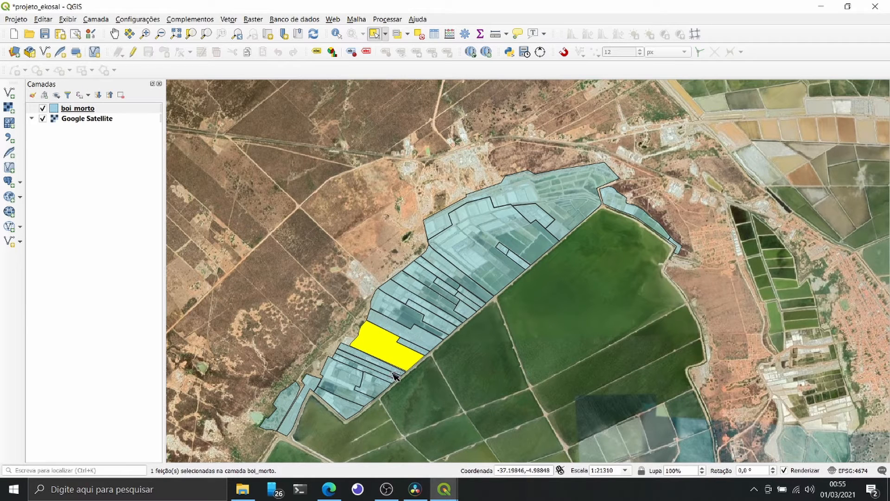
pyautogui.moveTo(456, 499)
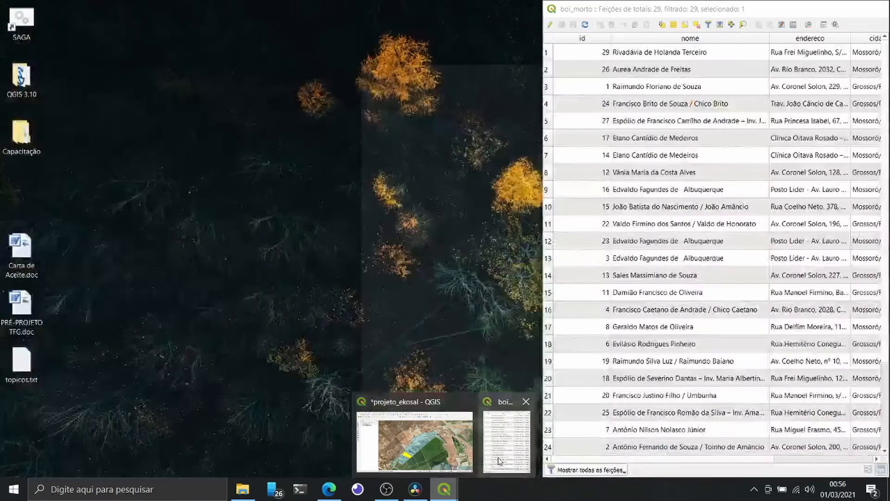
pyautogui.click(507, 438)
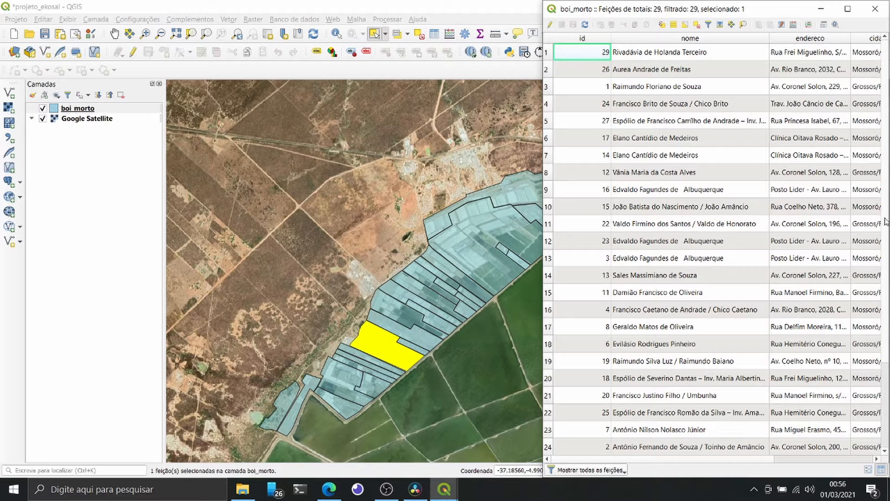
pyautogui.scroll(-2, 881, 232)
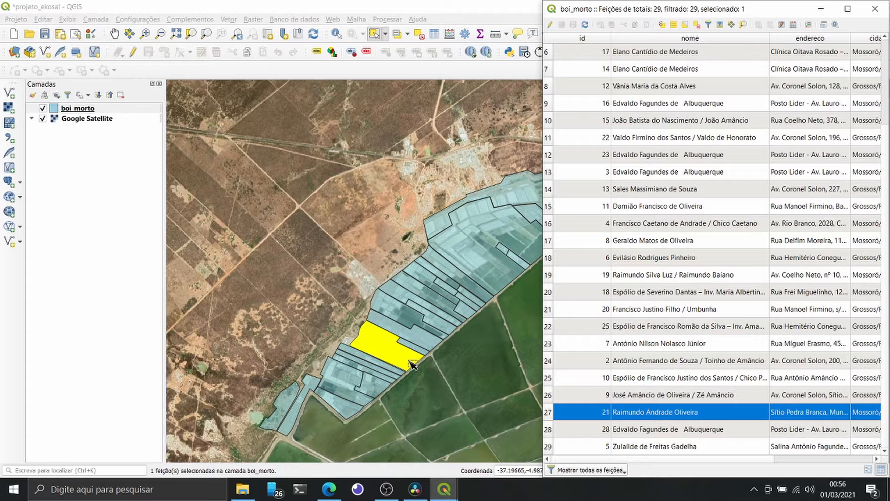
# Select the record with id 10 and narrow the attribute table window to reveal its parcel on the map.
pyautogui.click(549, 378)
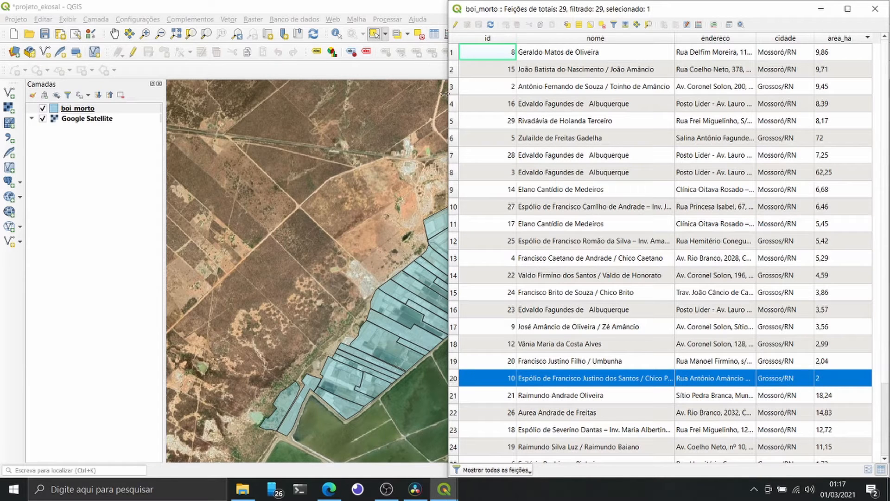
pyautogui.moveTo(444, 94); pyautogui.dragTo(486, 92)
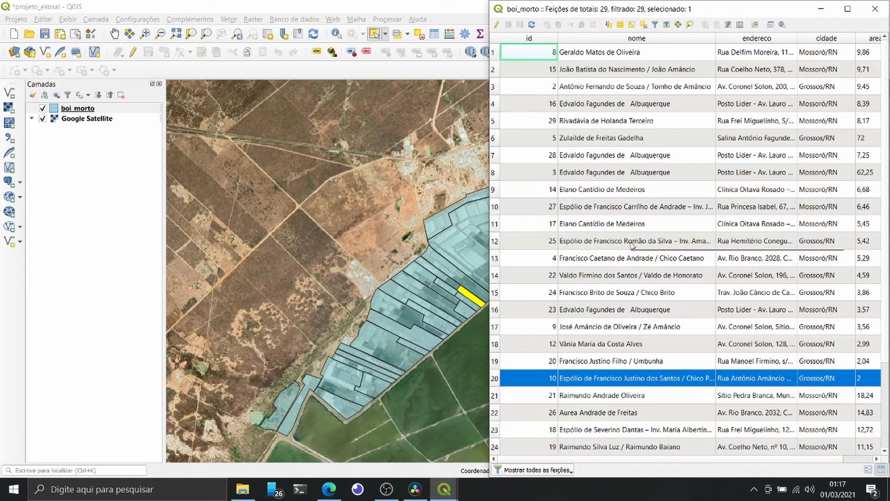
# Enable editing on the boi_morto layer and add a text (string) field named rotulo.
pyautogui.click(495, 25)
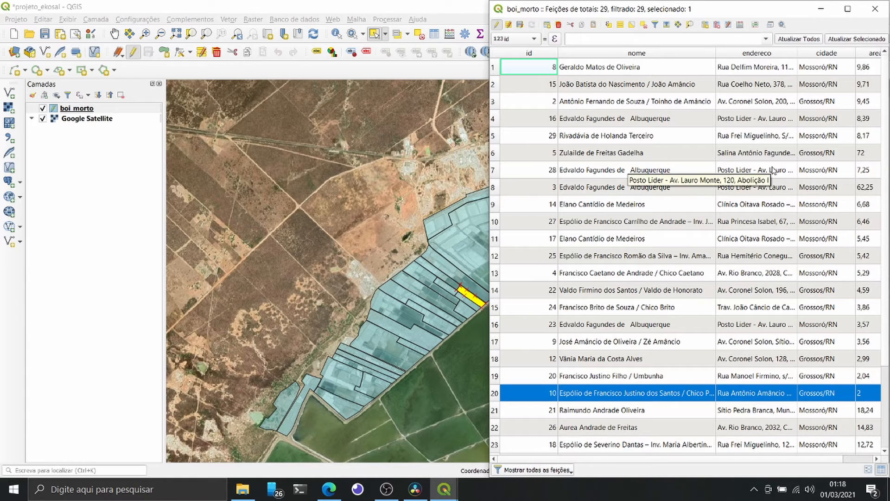
pyautogui.hscroll(2, 660, 459)
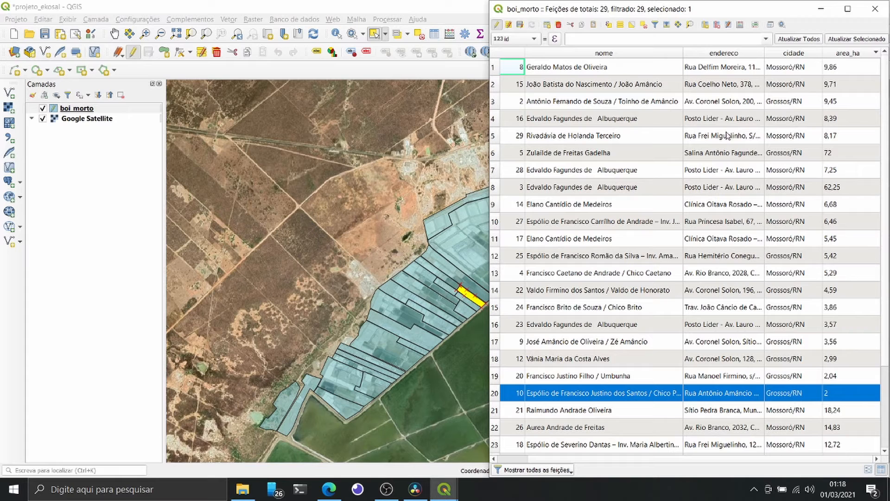
pyautogui.click(706, 25)
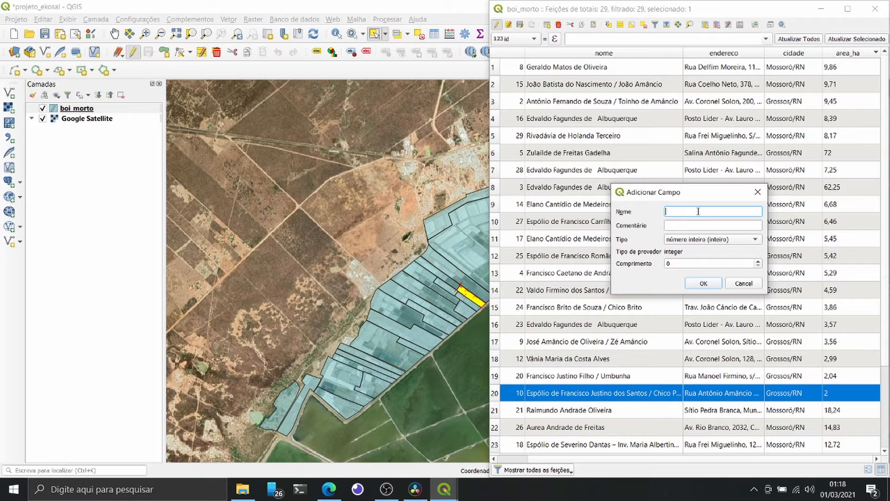
pyautogui.write('rotulo')
pyautogui.click(684, 245)
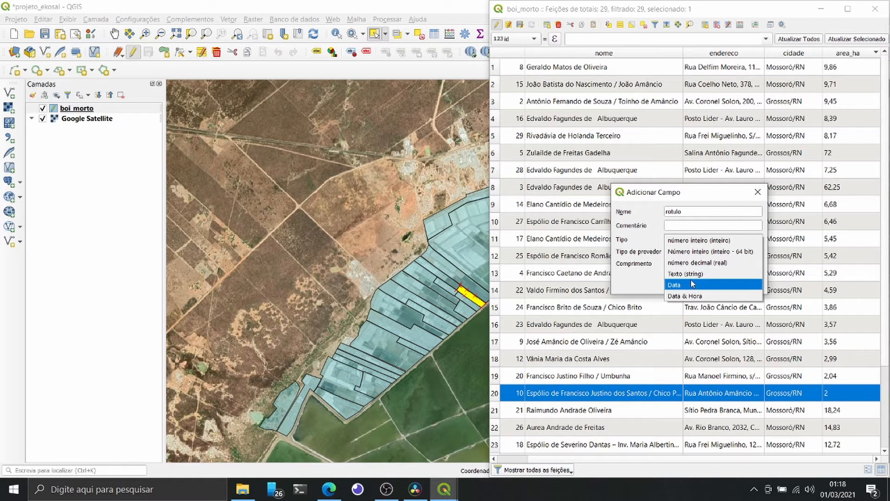
pyautogui.click(689, 274)
pyautogui.doubleClick(691, 263)
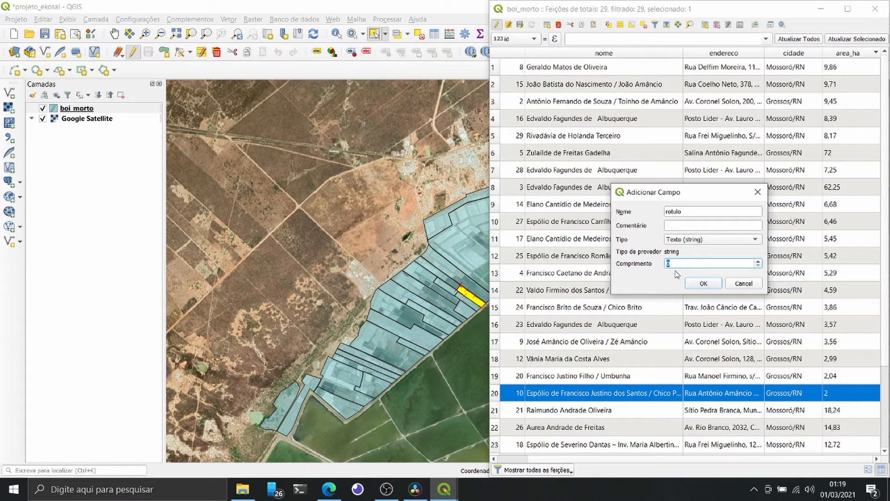
pyautogui.click(703, 283)
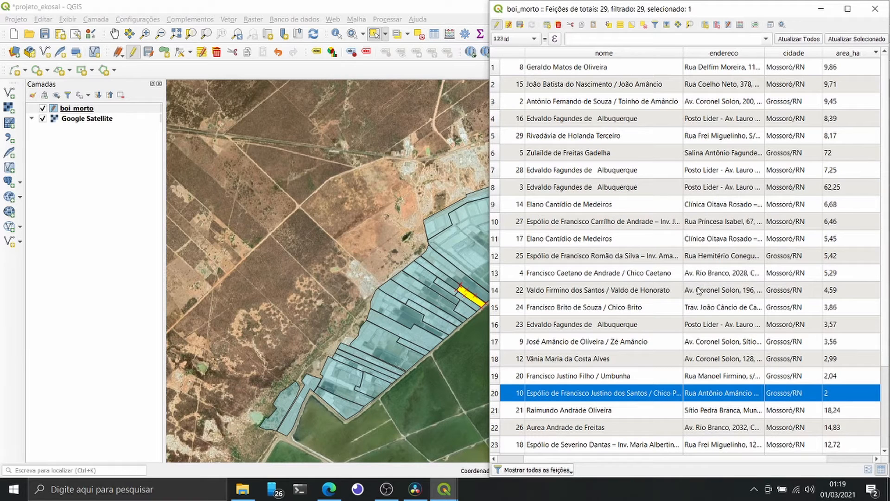
# Fill the rotulo field of the first two records with "Salina A" and "Salina B".
pyautogui.hscroll(3, 610, 459)
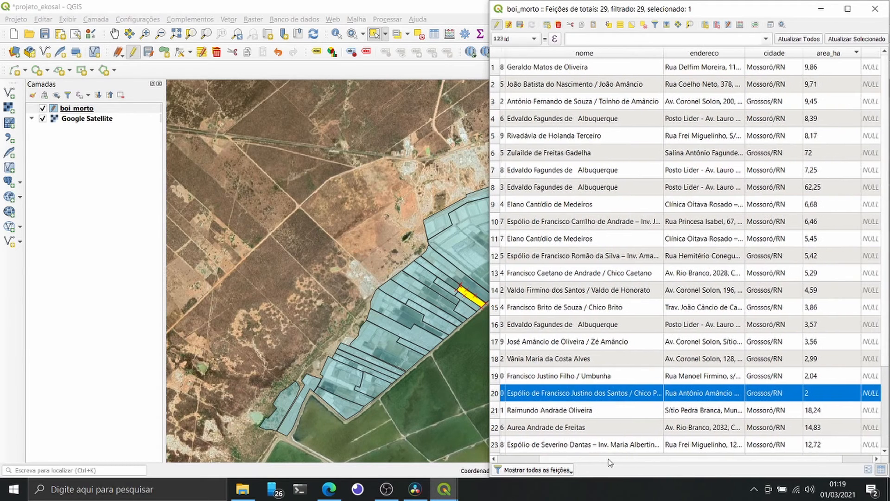
pyautogui.hscroll(2, 610, 461)
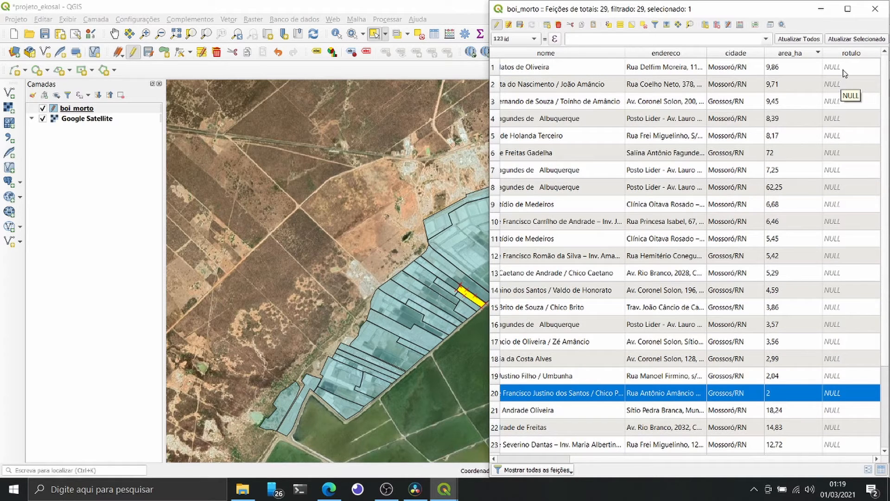
pyautogui.doubleClick(850, 67)
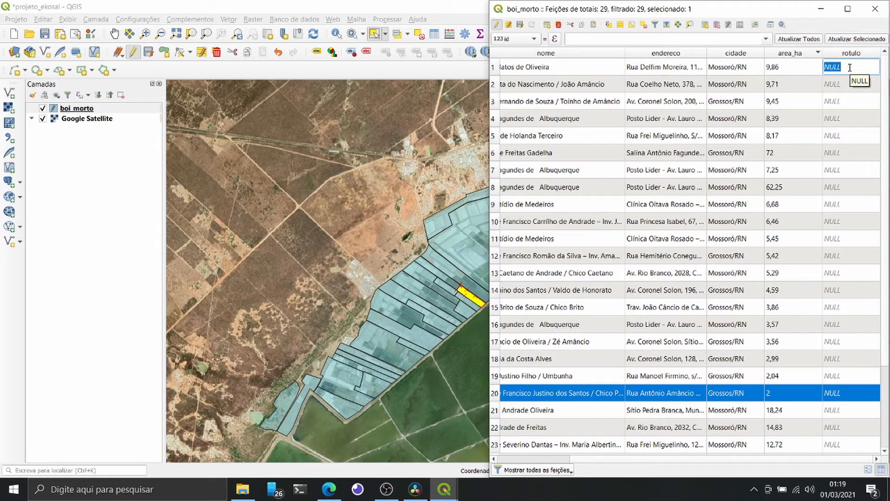
pyautogui.write('Salina A')
pyautogui.doubleClick(853, 84)
pyautogui.write('salina')
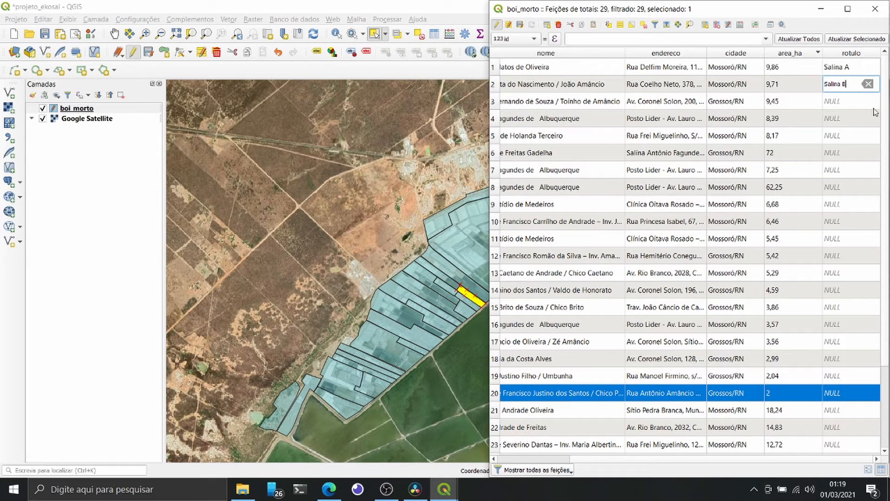
pyautogui.doubleClick(872, 171)
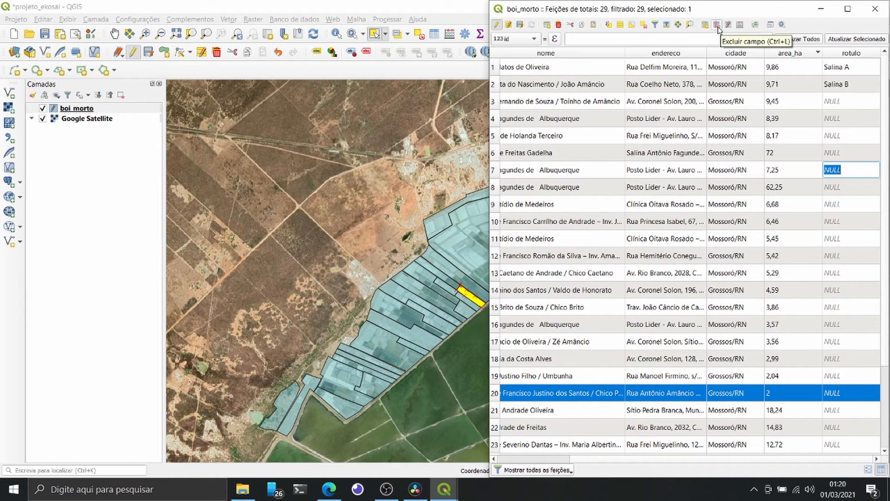
# Delete the rotulo field from the boi_morto attribute table.
pyautogui.click(720, 26)
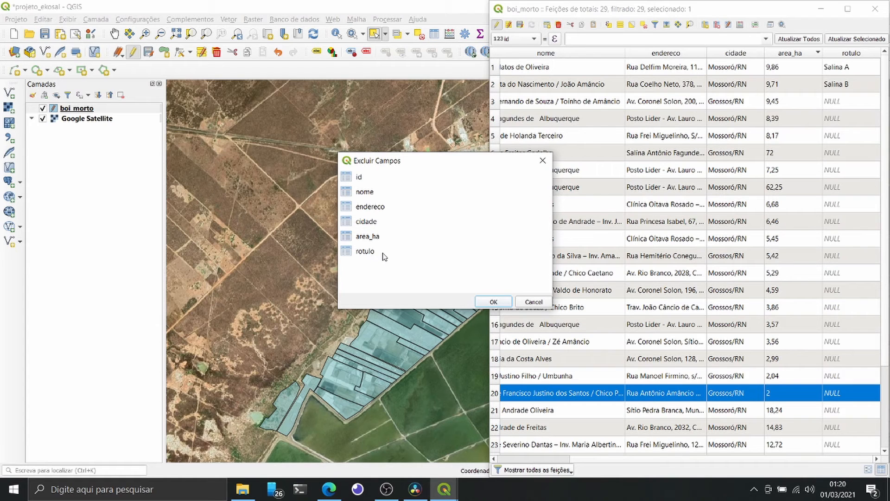
pyautogui.click(364, 255)
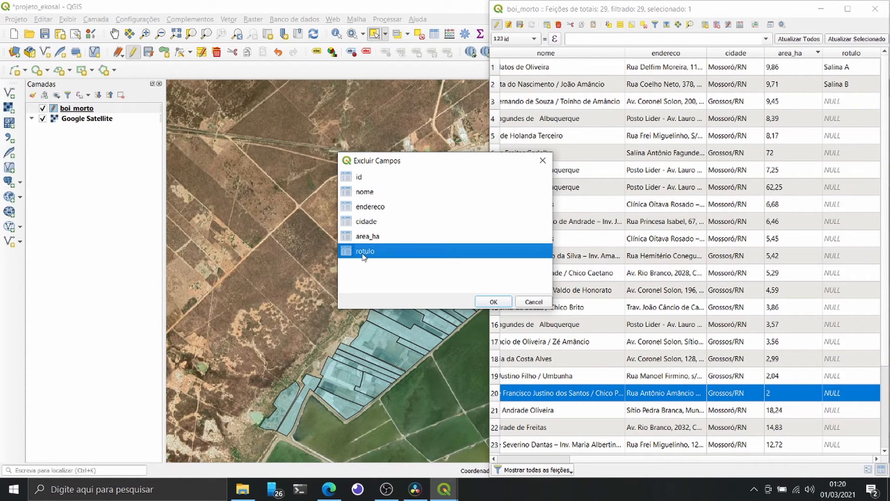
pyautogui.click(492, 302)
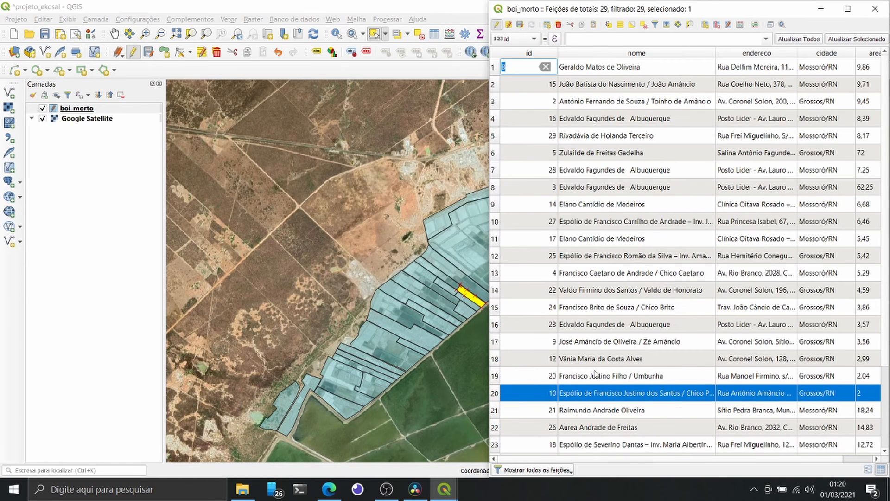
# Delete the feature with id 15 from the boi_morto layer.
pyautogui.moveTo(626, 459); pyautogui.dragTo(672, 460)
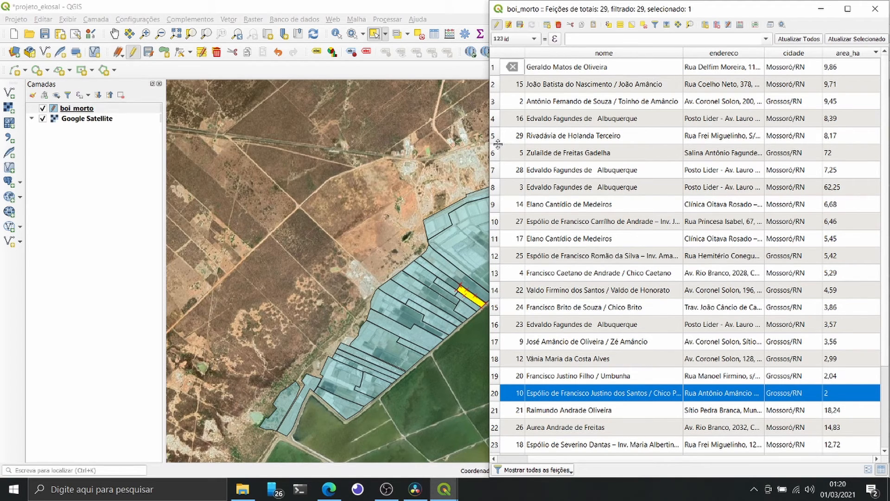
pyautogui.click(494, 85)
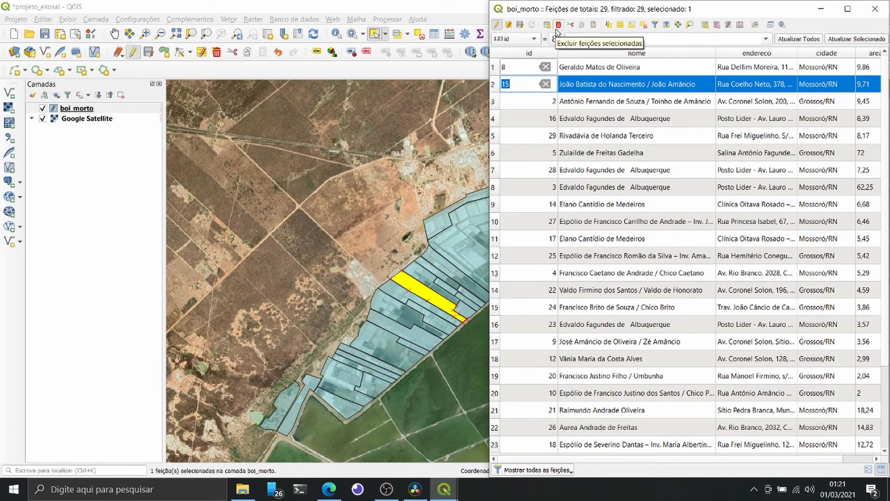
pyautogui.click(558, 26)
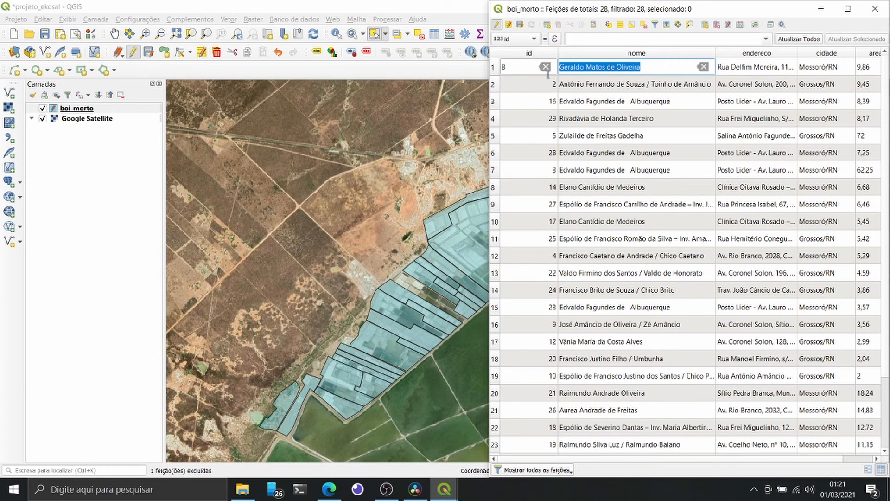
# Select the record with id 8, then stop editing the boi_morto layer and save its changes.
pyautogui.click(494, 71)
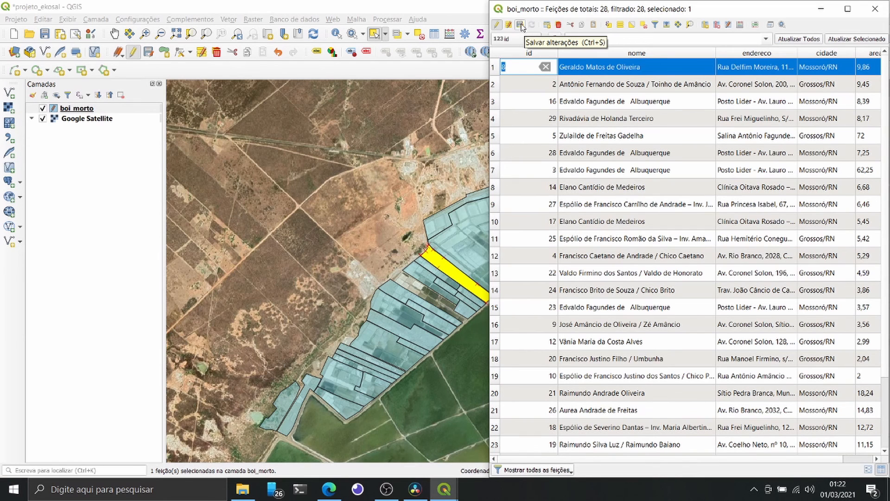
pyautogui.click(497, 26)
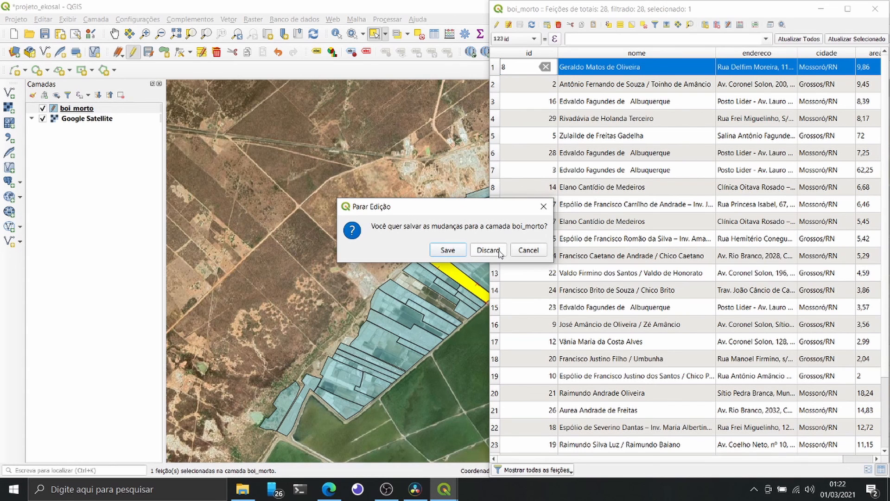
pyautogui.click(448, 250)
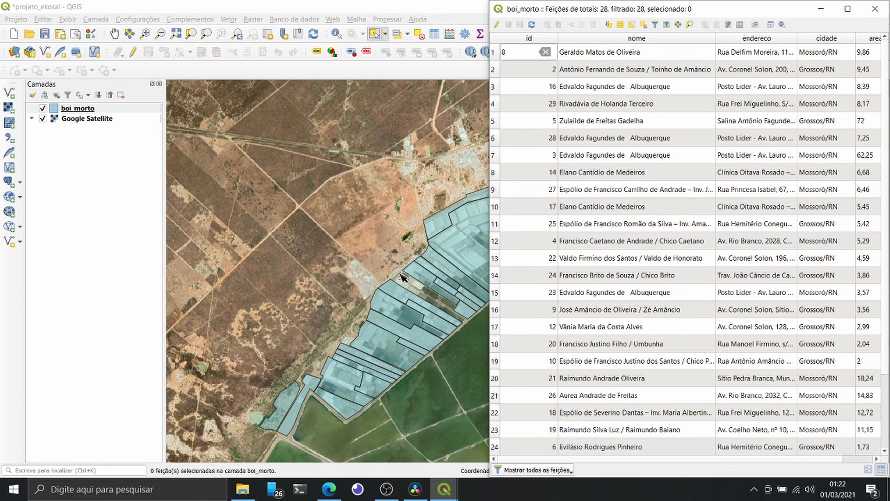